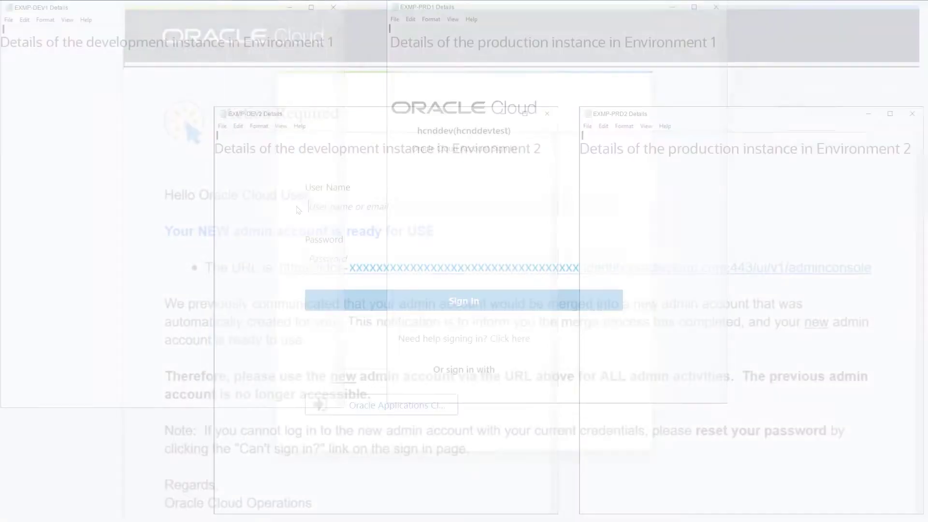
{"action": "type", "text": "jane.smith@example.com"}
Sign in to the Oracle Cloud admin console with the admin user name and password.
{"action": "left_click", "coordinate": [297, 259]}
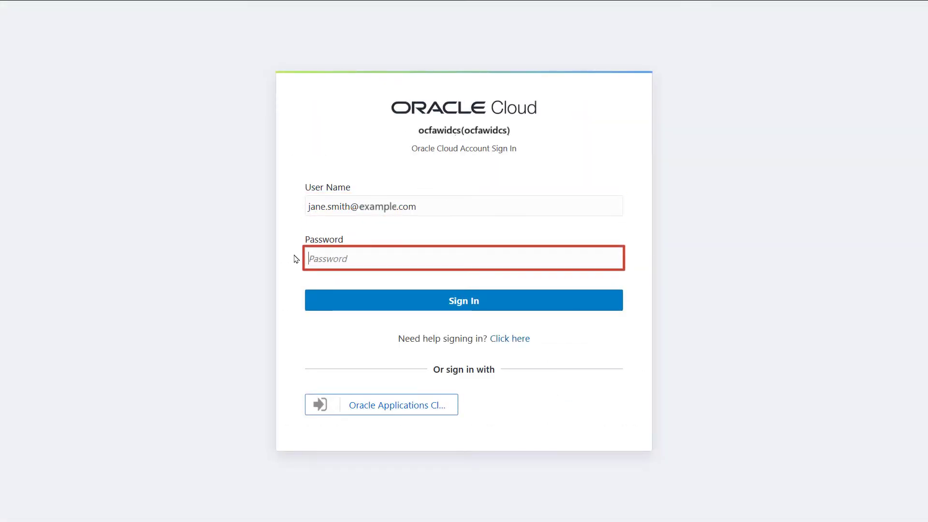
{"action": "type", "text": "***********"}
{"action": "left_click", "coordinate": [517, 304]}
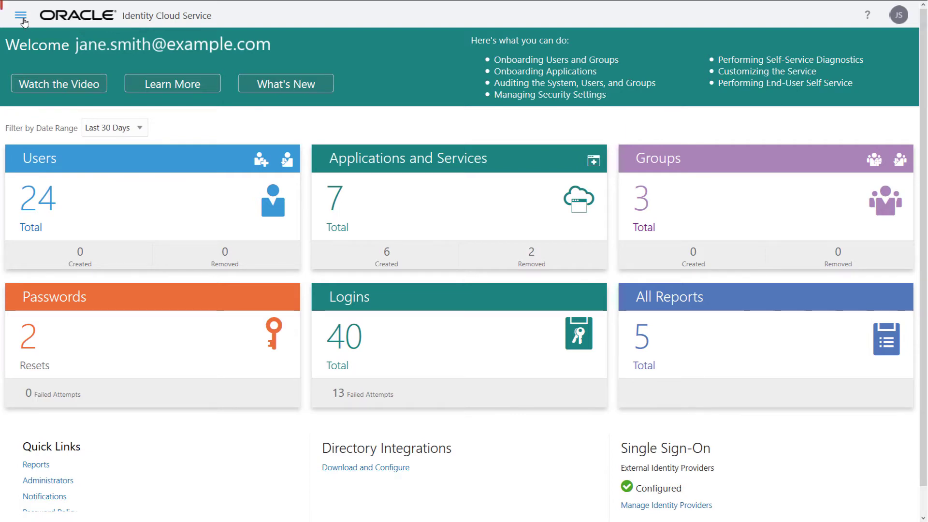
Open Oracle Applications Cloud (Fusion) under Oracle Cloud Services and select the instance host URL.
{"action": "left_click", "coordinate": [21, 16]}
{"action": "left_click", "coordinate": [36, 133]}
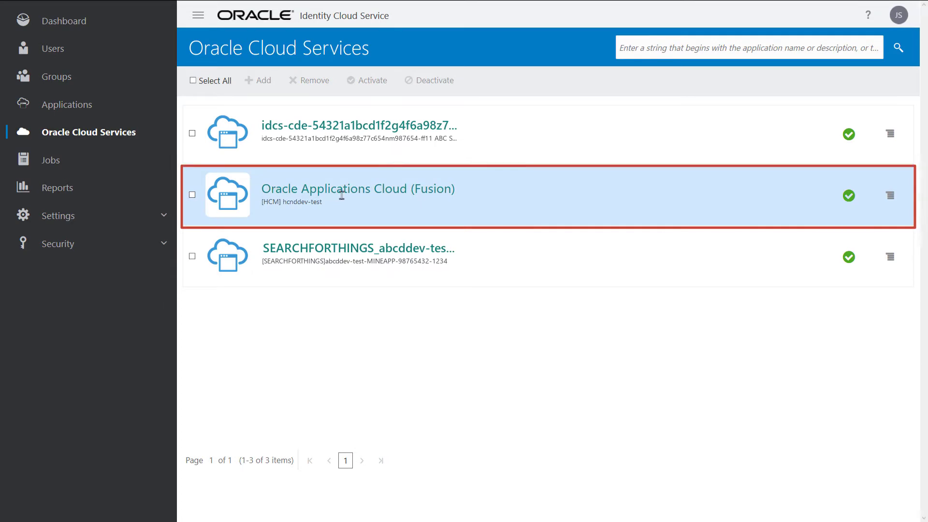
{"action": "left_click", "coordinate": [341, 192]}
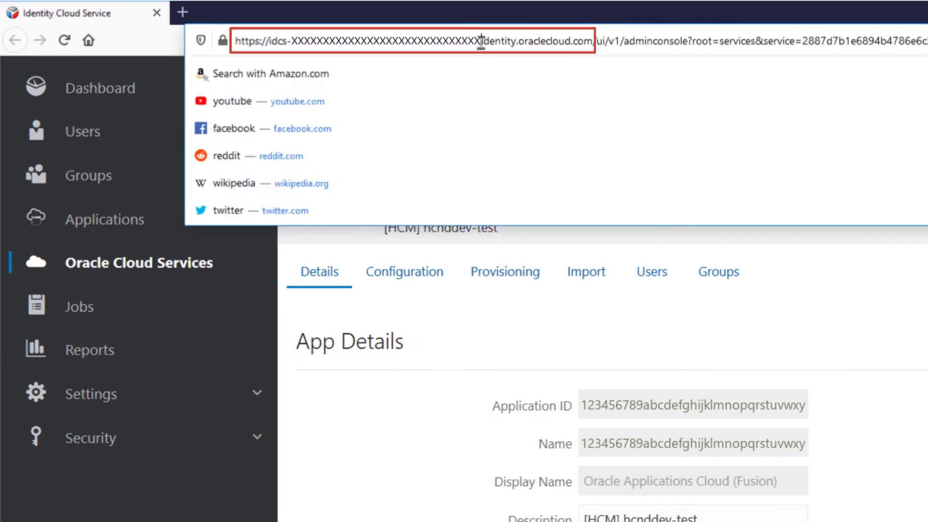
{"action": "left_click_drag", "start_coordinate": [481, 42], "coordinate": [234, 36]}
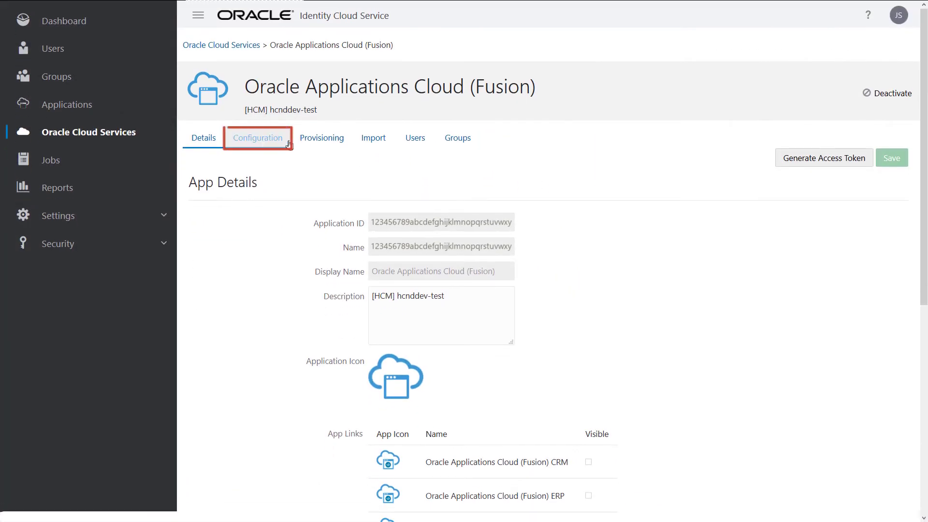
Copy the Fusion app's Client ID and revealed client secret from its Configuration tab.
{"action": "left_click", "coordinate": [283, 143]}
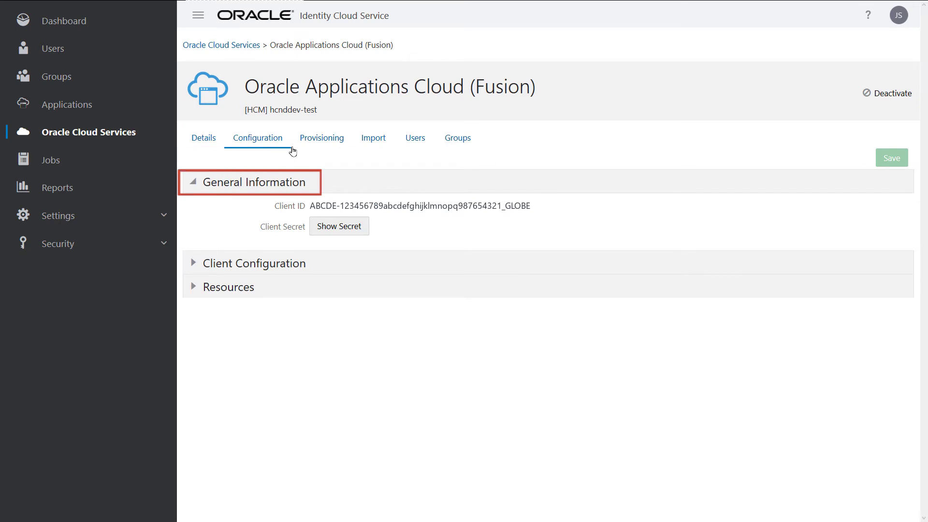
{"action": "left_click_drag", "start_coordinate": [310, 205], "coordinate": [533, 205]}
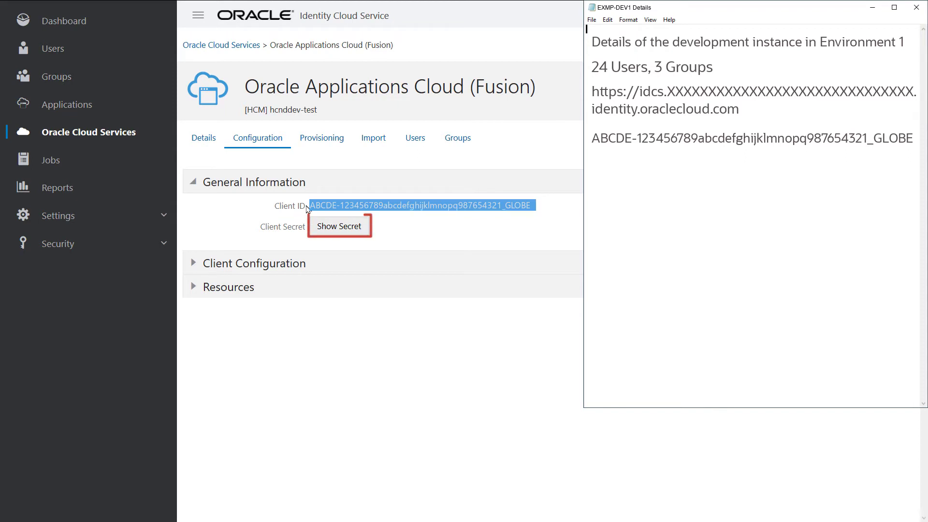
{"action": "left_click", "coordinate": [365, 229]}
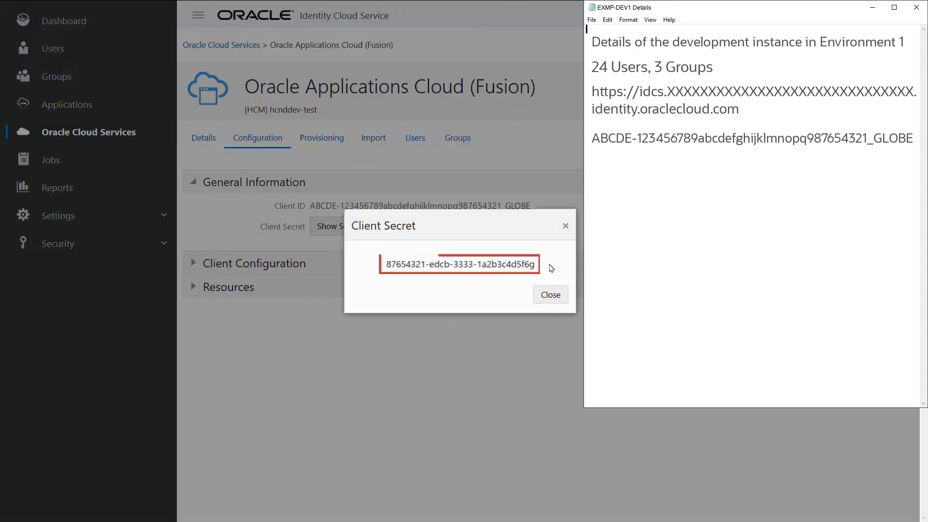
{"action": "left_click_drag", "start_coordinate": [553, 267], "coordinate": [382, 267]}
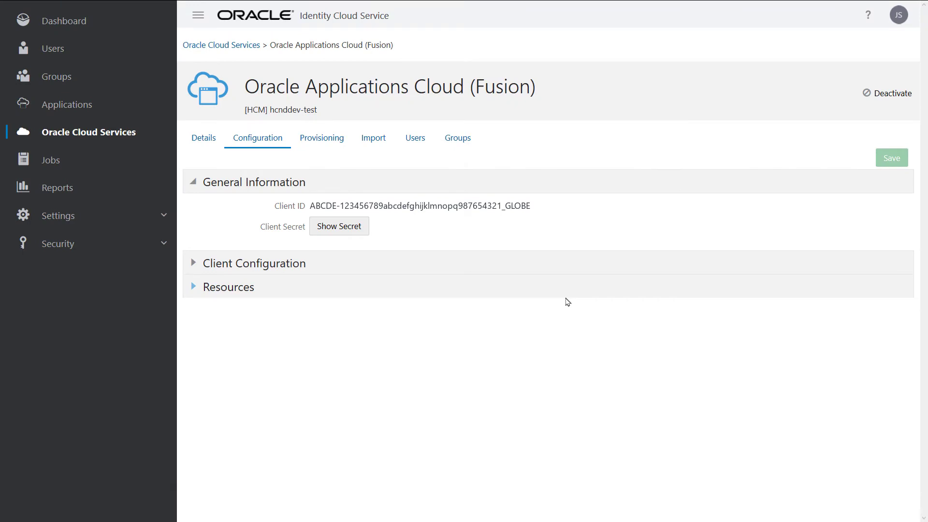
Add Application Administrator and Identity Domain Administrator roles to the client's IDCS Admin API access.
{"action": "left_click", "coordinate": [193, 264]}
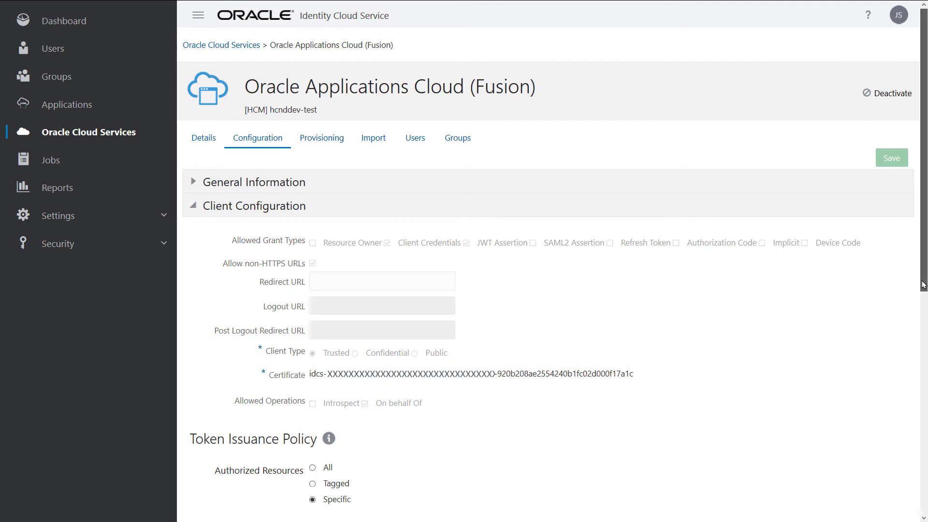
{"action": "left_click_drag", "start_coordinate": [922, 285], "coordinate": [921, 515]}
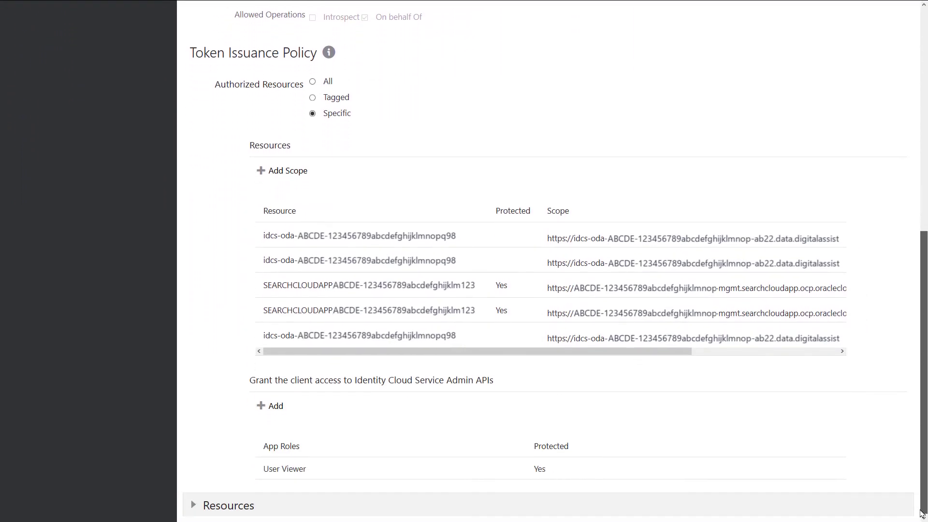
{"action": "left_click", "coordinate": [268, 406]}
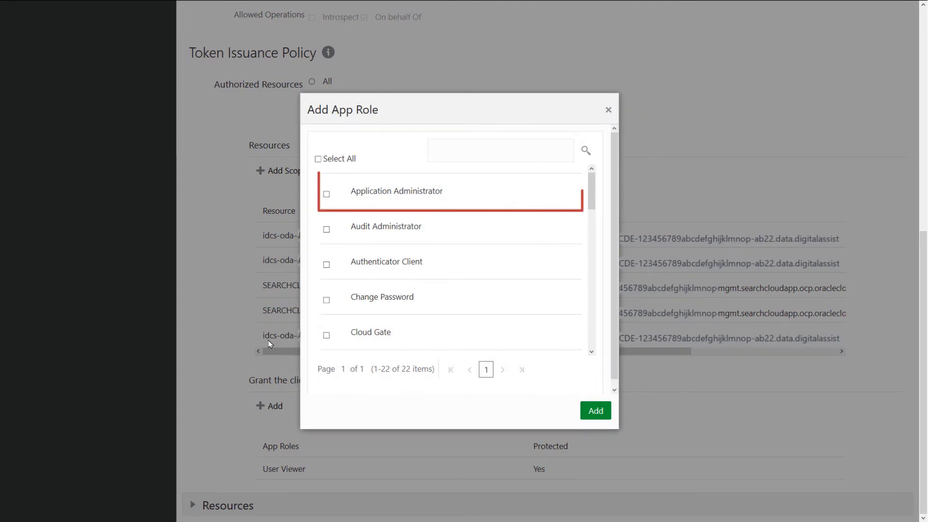
{"action": "left_click", "coordinate": [328, 203]}
{"action": "left_click_drag", "start_coordinate": [593, 207], "coordinate": [595, 271]}
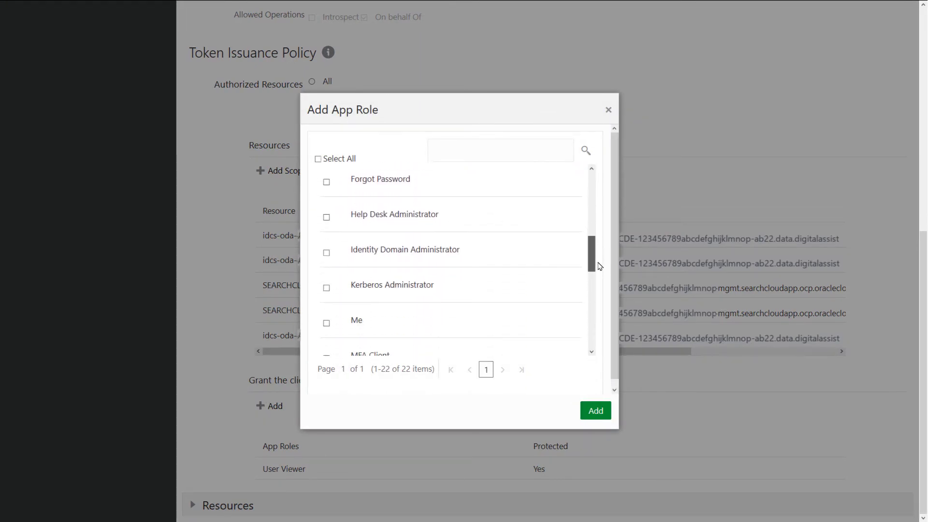
{"action": "left_click", "coordinate": [327, 249]}
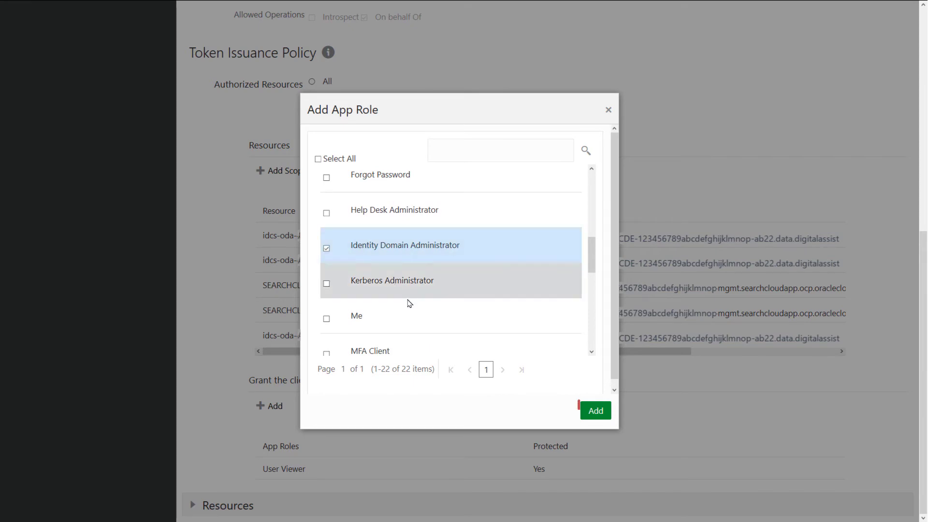
{"action": "left_click", "coordinate": [595, 410]}
{"action": "scroll", "coordinate": [464, 276], "scroll_direction": "up", "scroll_amount": 4}
{"action": "scroll", "coordinate": [342, 141], "scroll_direction": "up", "scroll_amount": 2}
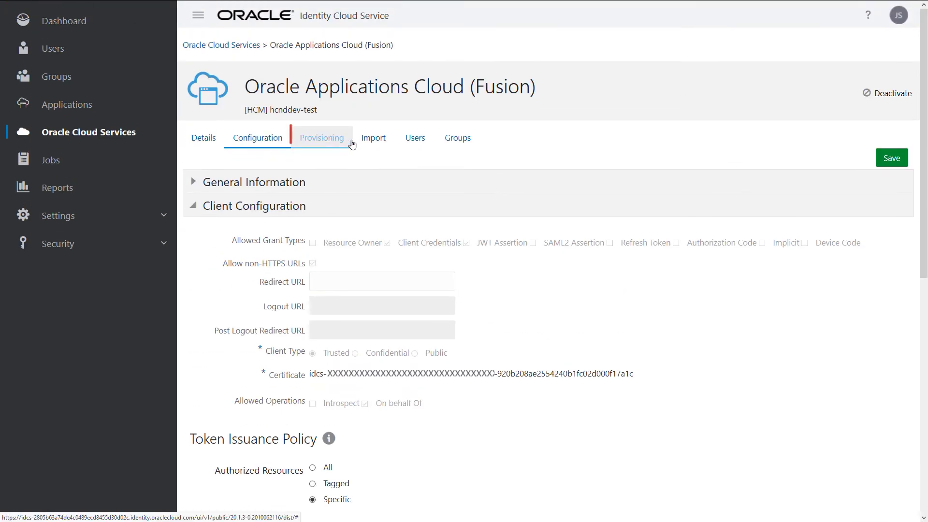
Enable provisioning with Authoritative Sync plus synchronization on the Provisioning tab, and save.
{"action": "left_click", "coordinate": [341, 142]}
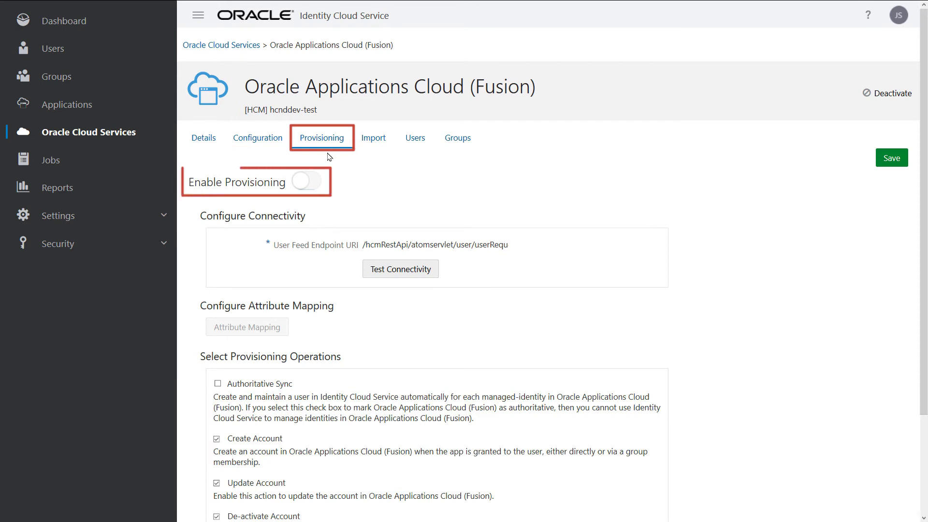
{"action": "left_click", "coordinate": [312, 183]}
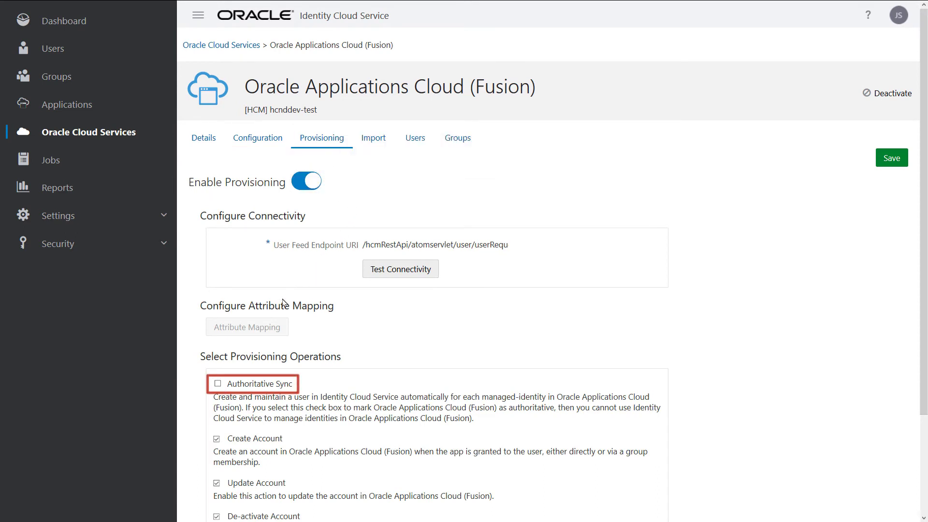
{"action": "left_click", "coordinate": [219, 385]}
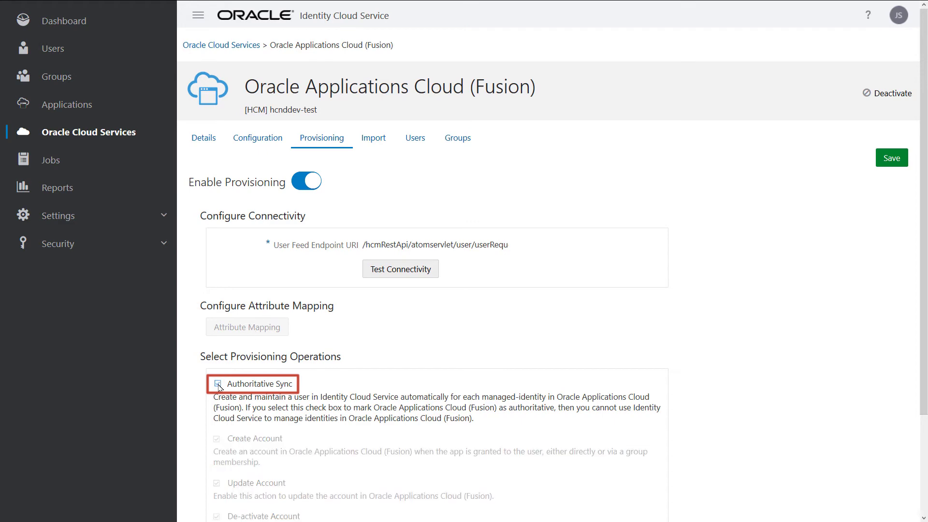
{"action": "scroll", "coordinate": [211, 387], "scroll_direction": "down", "scroll_amount": 2}
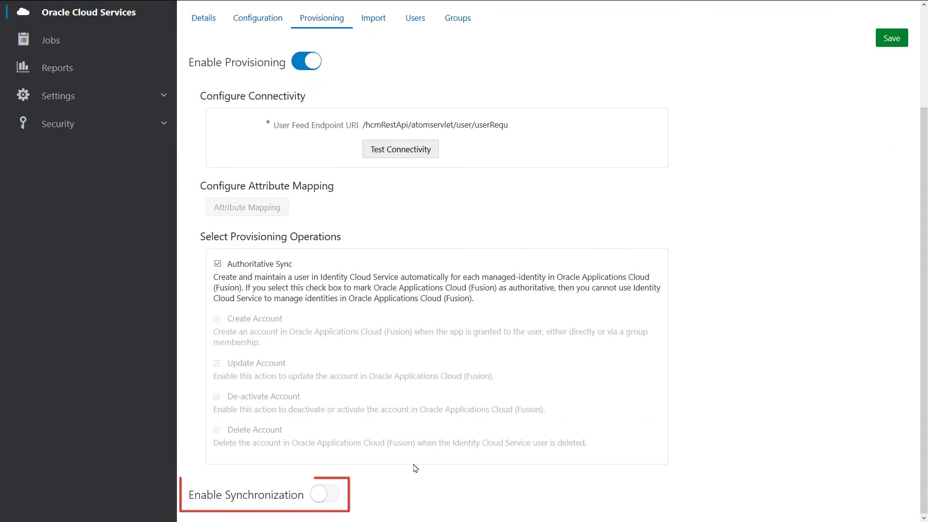
{"action": "left_click", "coordinate": [321, 496]}
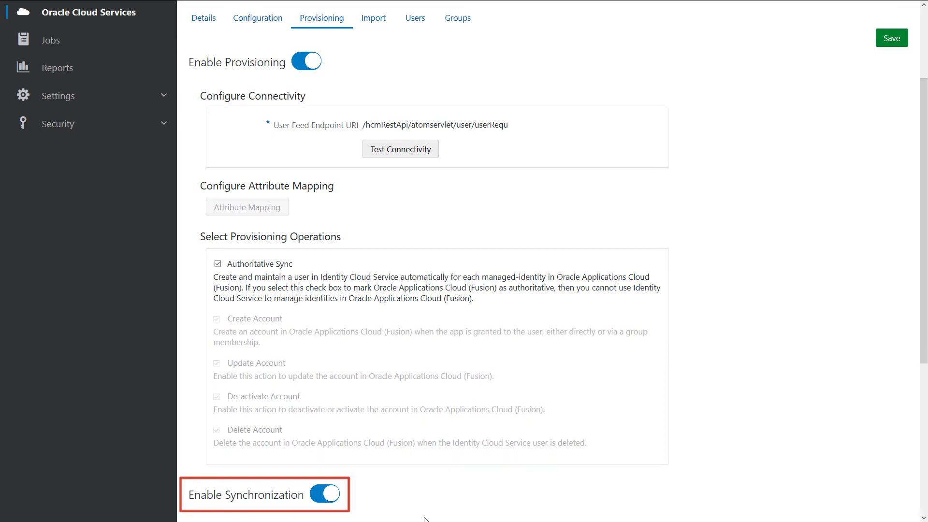
{"action": "left_click", "coordinate": [890, 38]}
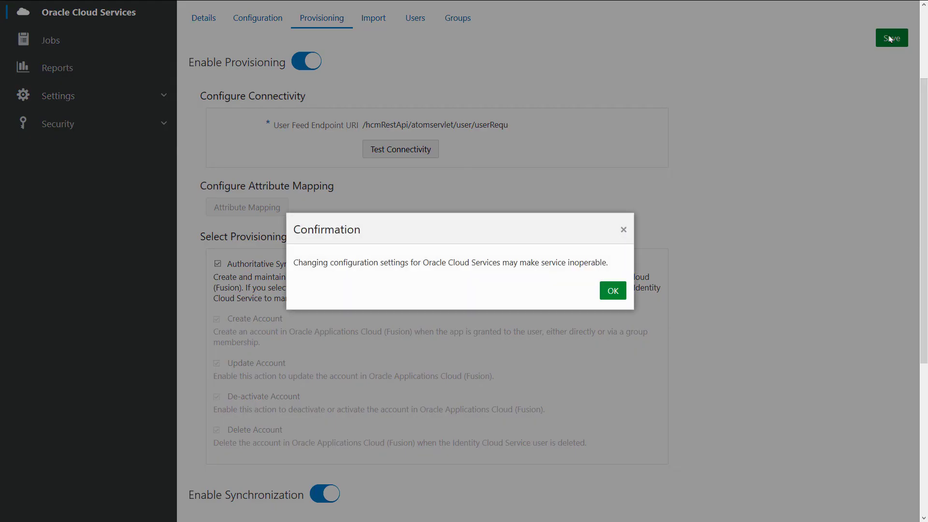
{"action": "left_click", "coordinate": [625, 289]}
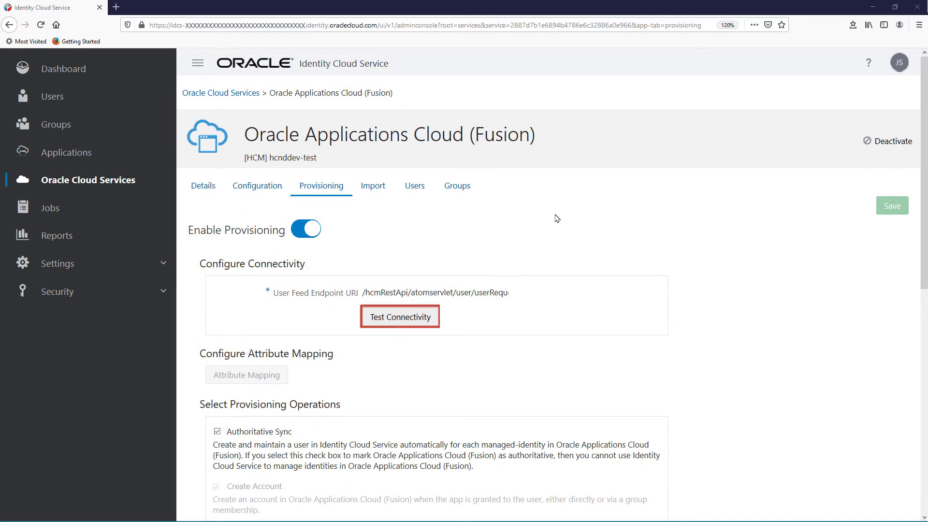
Run Test Connectivity for the Fusion app, confirm, and return to the Dashboard.
{"action": "left_click", "coordinate": [368, 323]}
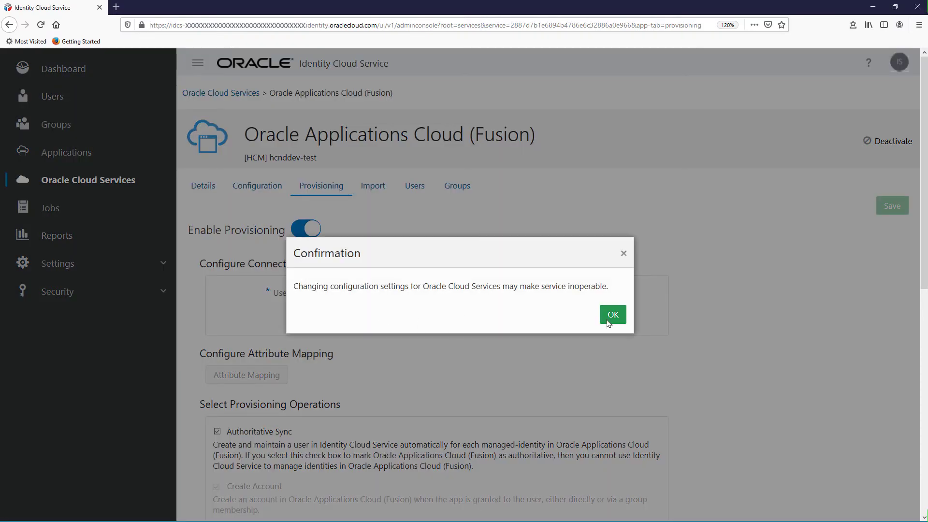
{"action": "left_click", "coordinate": [611, 317]}
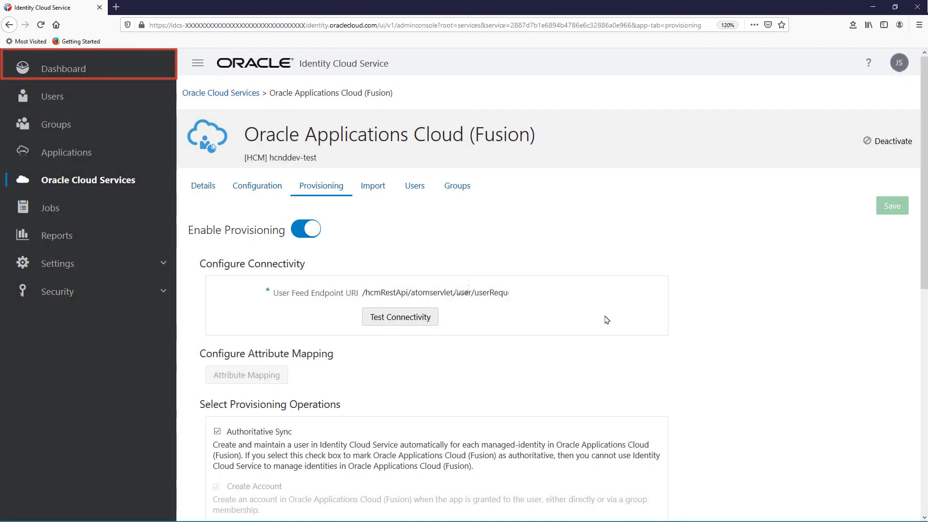
{"action": "left_click", "coordinate": [114, 76]}
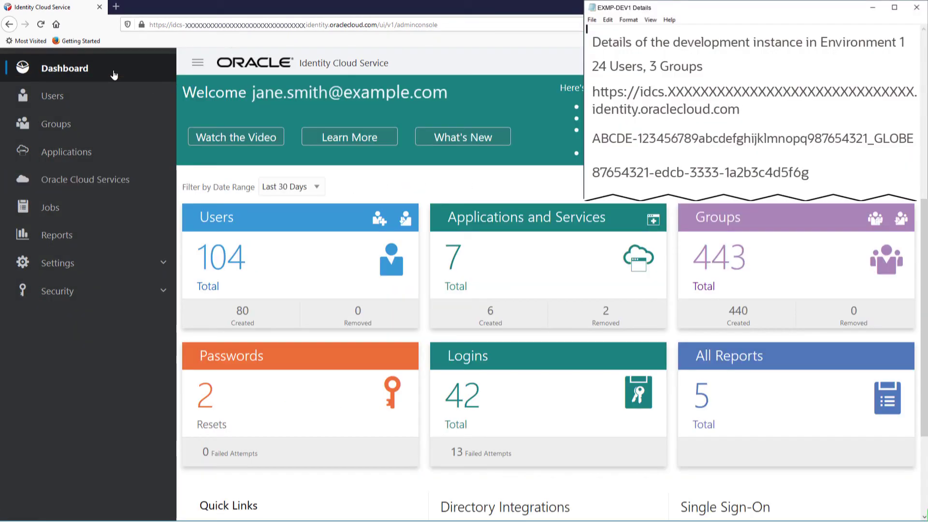